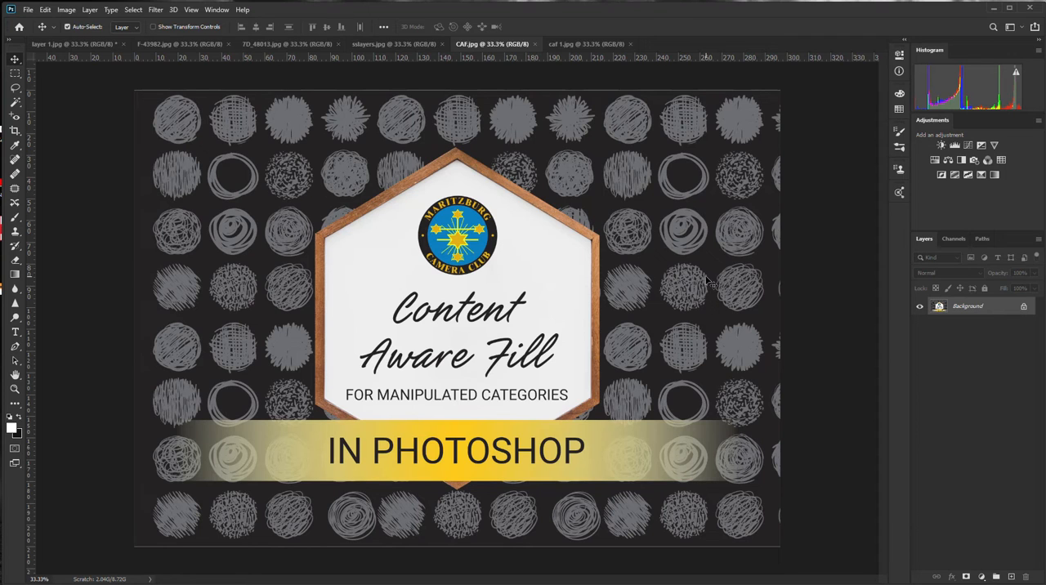
Switch to the caf 1.jpg document and toggle the swatches, ending with white as foreground and black as background colour
click(584, 45)
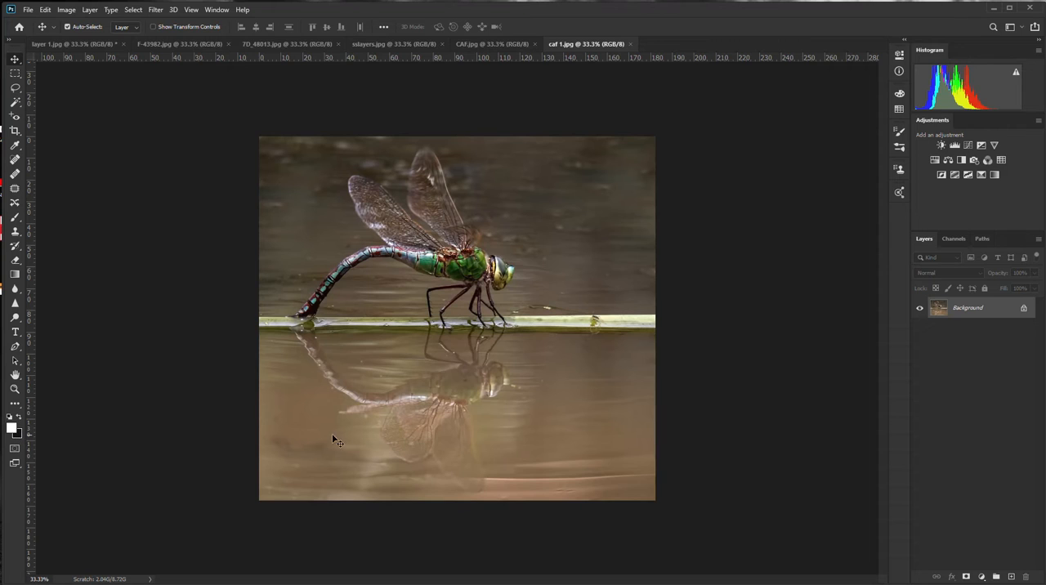
click(19, 418)
click(18, 418)
click(19, 417)
click(19, 417)
Crop the dragonfly photo slightly inside its edges and extend the canvas past its right edge by about a quarter of the width
click(15, 131)
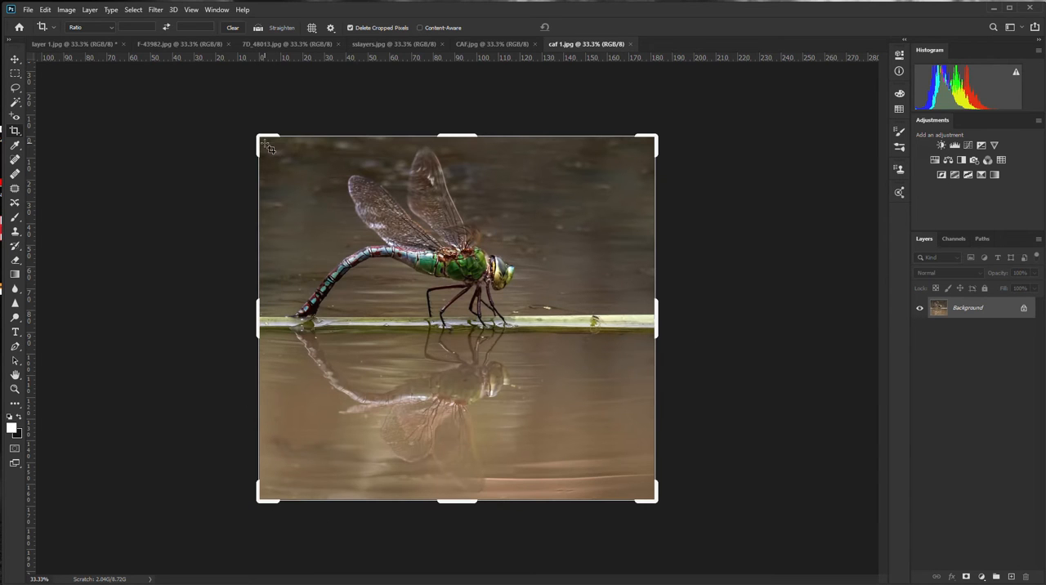
drag(265, 143, 653, 495)
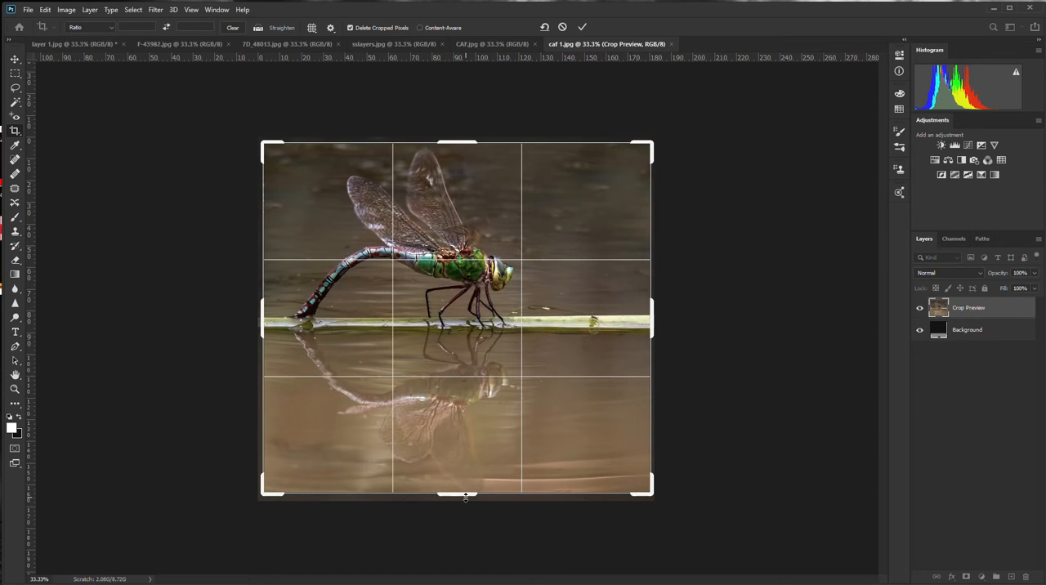
drag(465, 496, 466, 495)
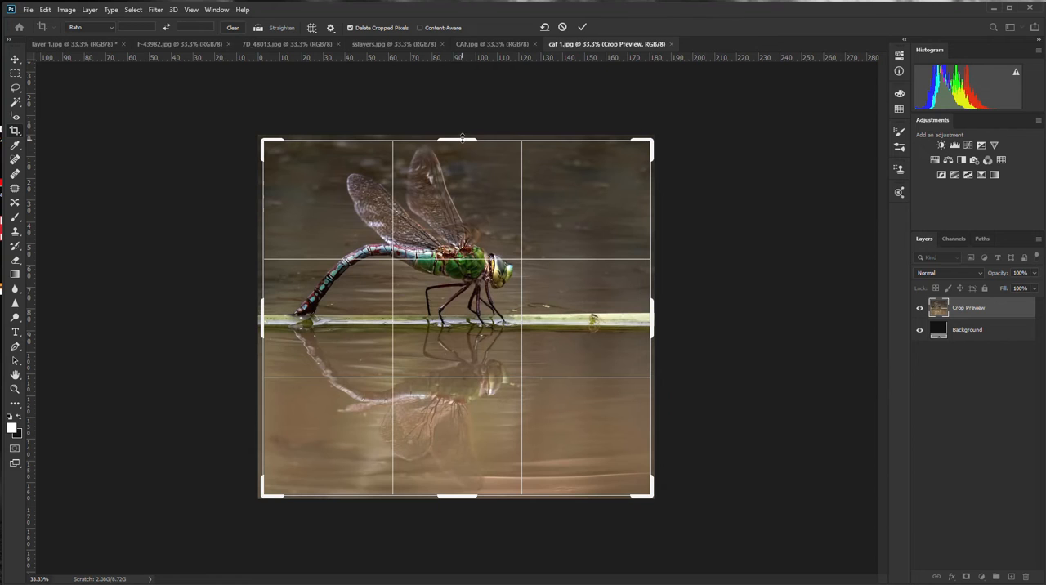
drag(462, 138, 464, 137)
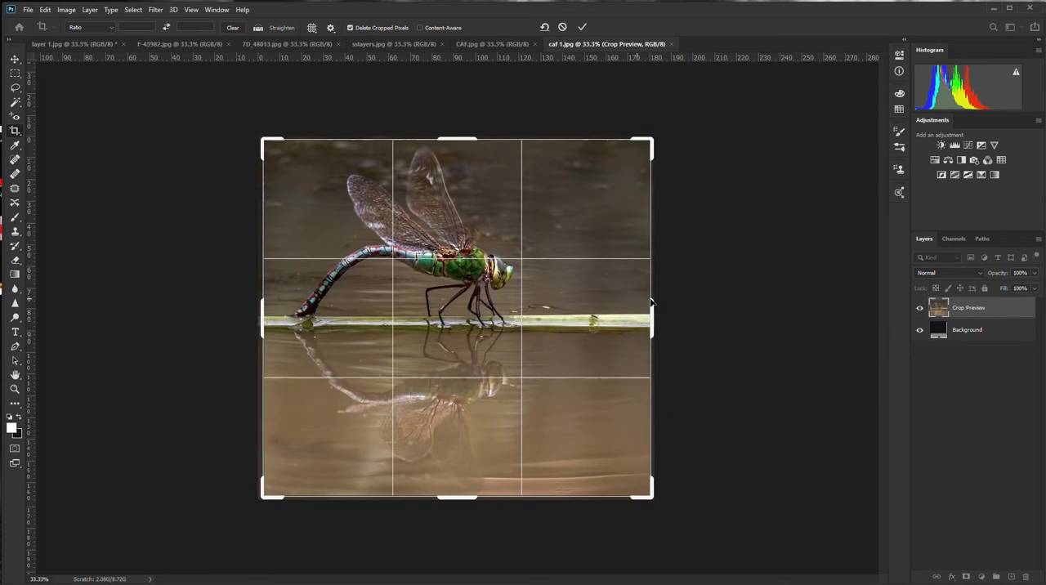
drag(651, 321, 703, 324)
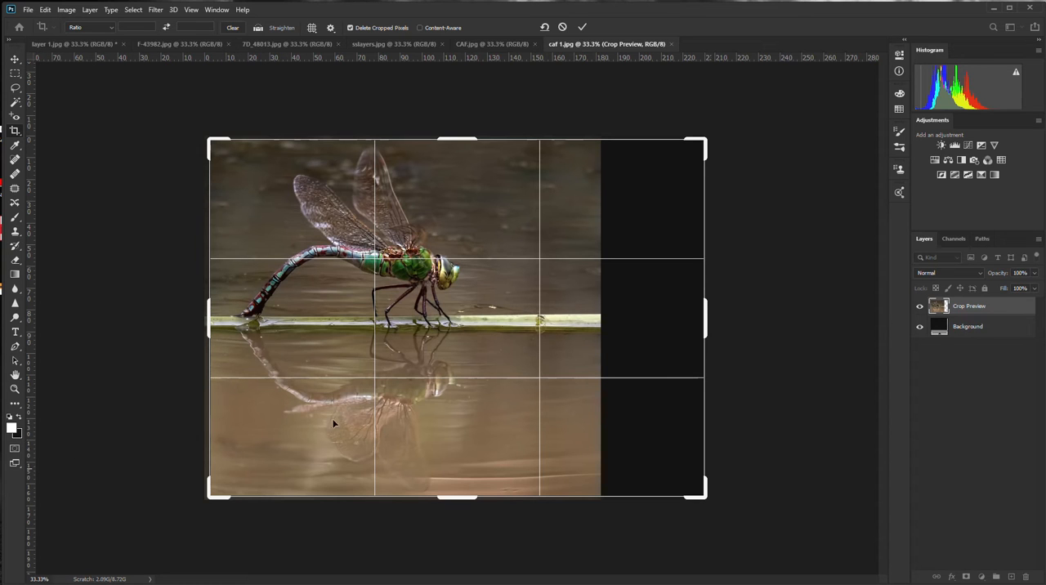
key(Return)
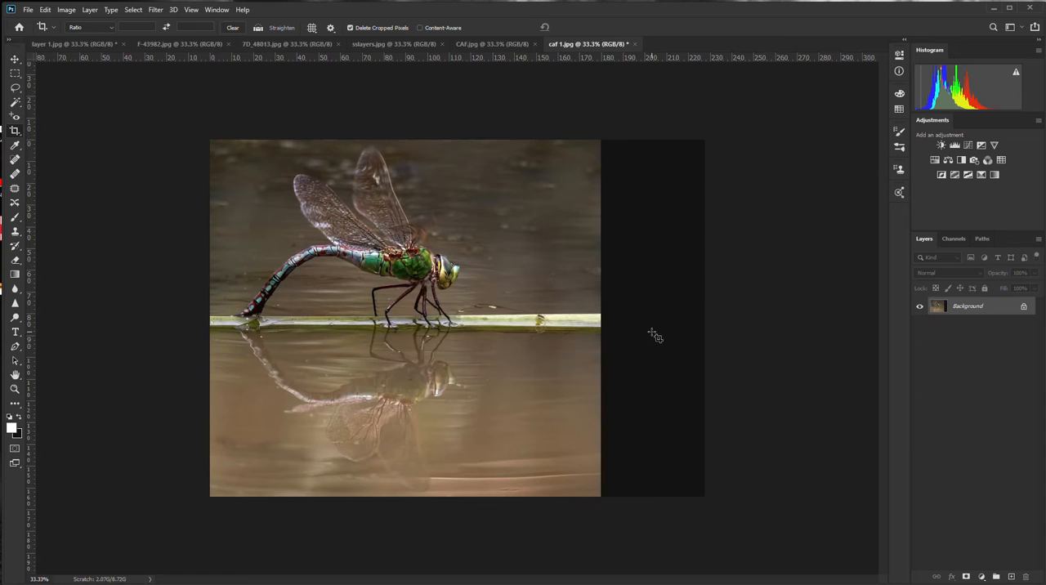
Select the blank strip to the right of the photo with the Magic Wand
drag(22, 106, 62, 114)
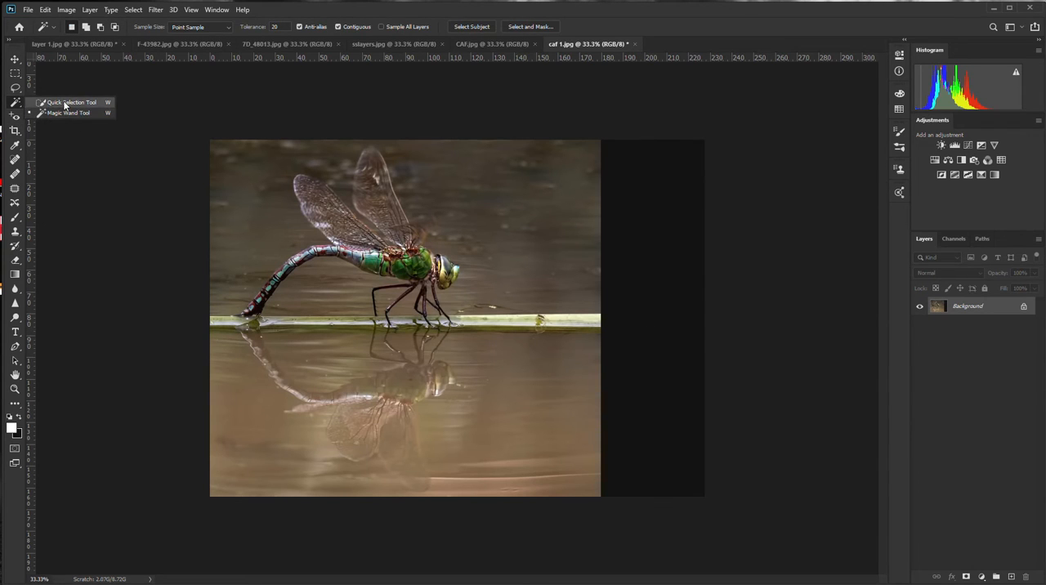
click(60, 103)
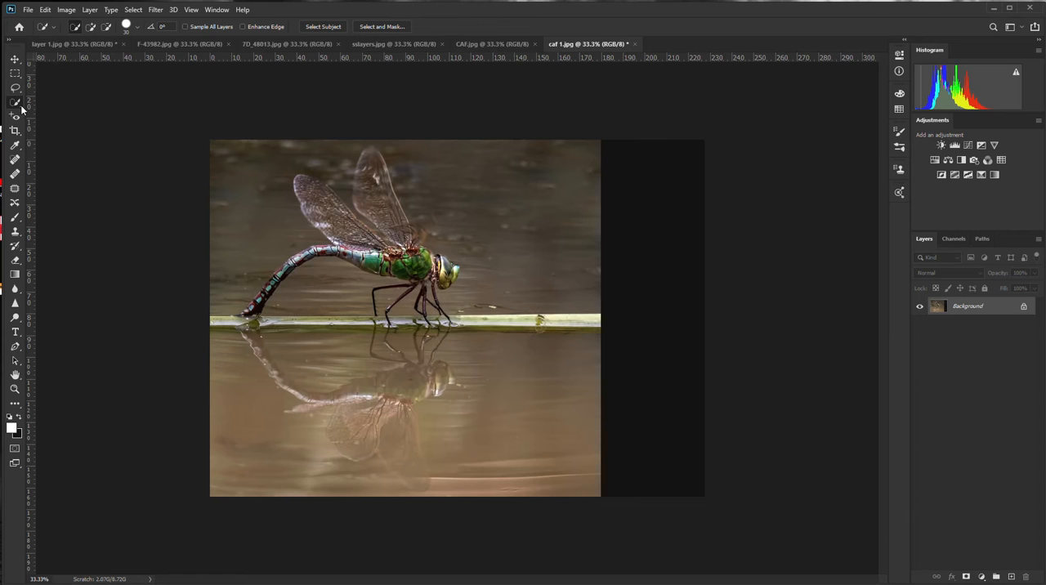
drag(22, 108, 59, 114)
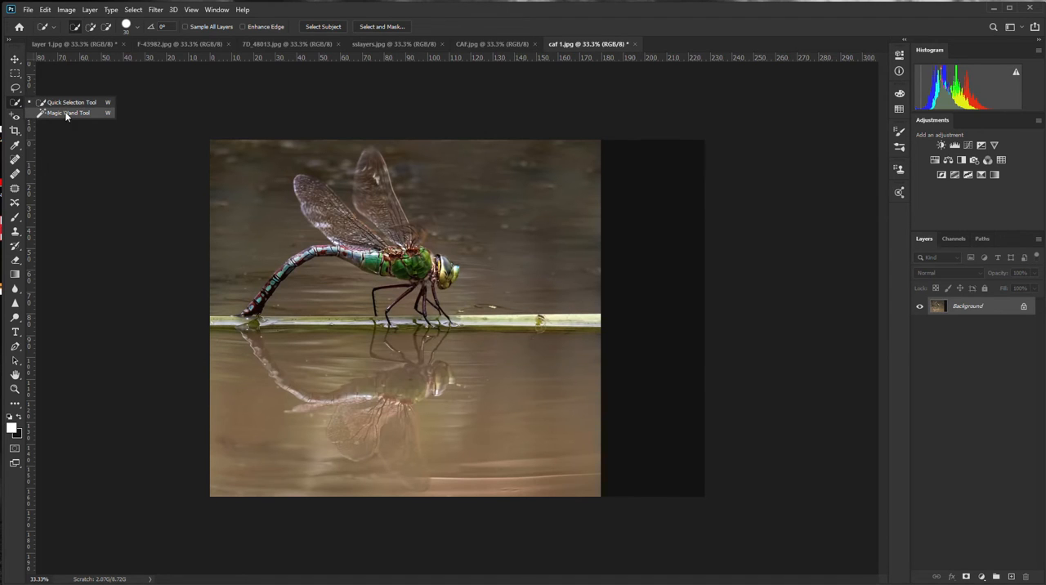
click(66, 113)
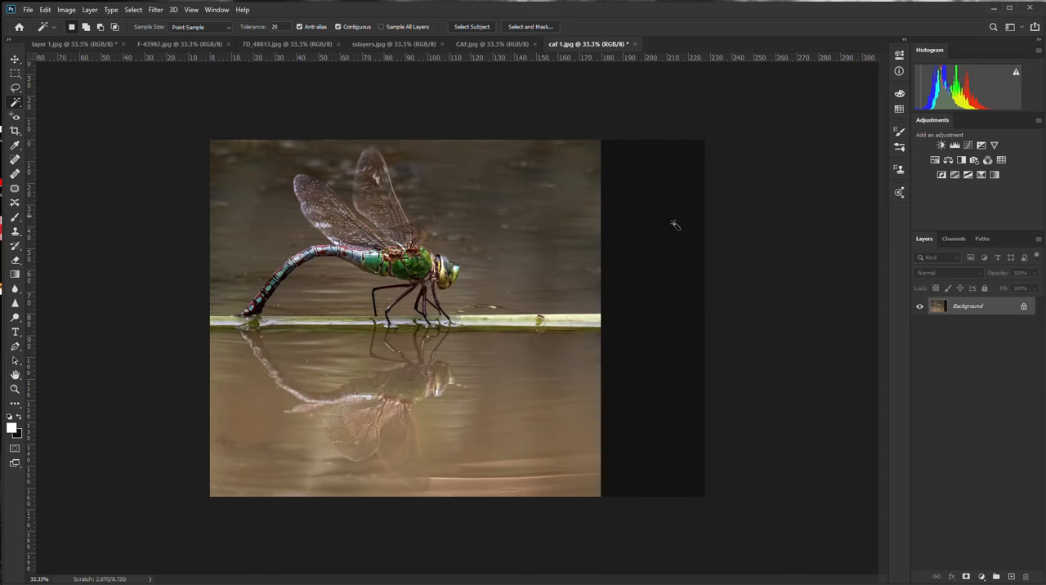
click(650, 276)
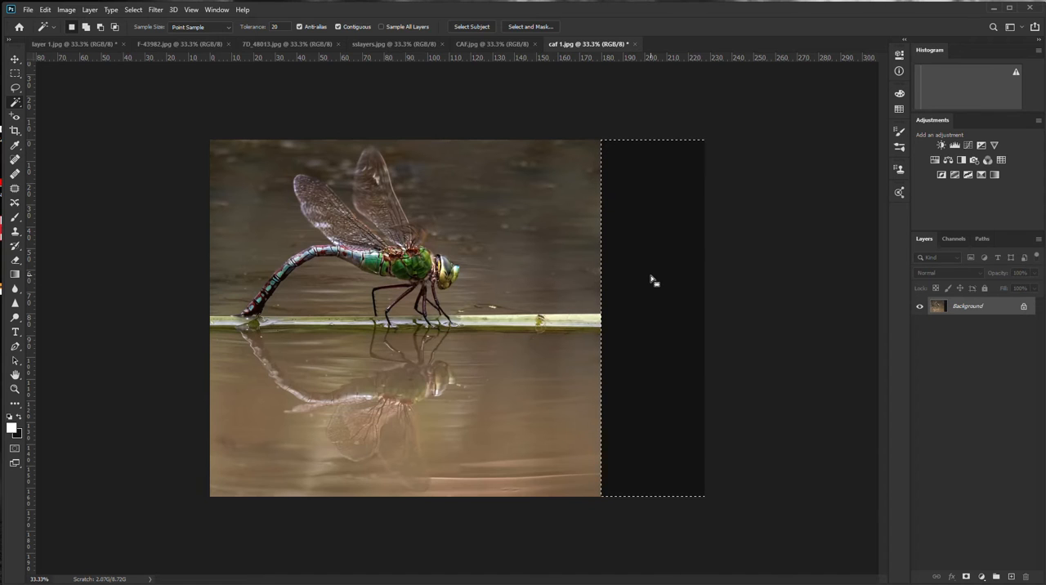
Fill the selected right-hand strip with Content-Aware contents, Color Adaptation on, Normal mode and 100% opacity, and clear the selection
click(46, 11)
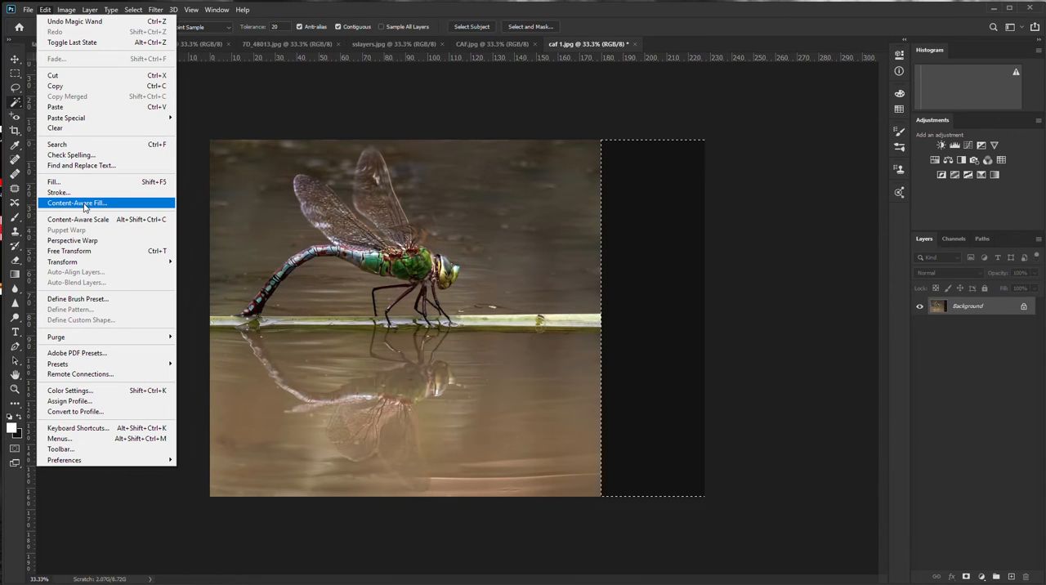
click(57, 183)
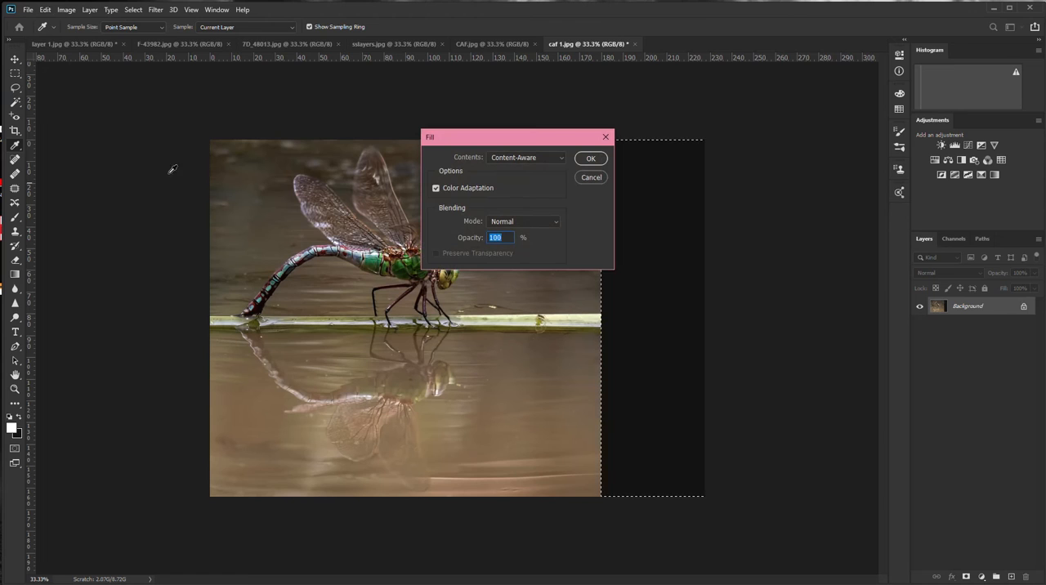
click(564, 157)
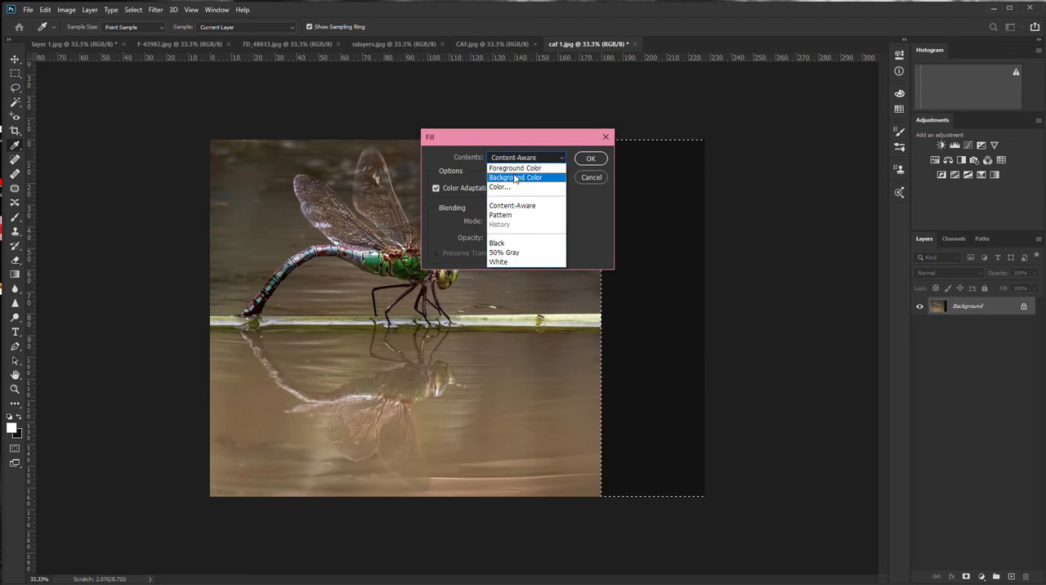
click(511, 167)
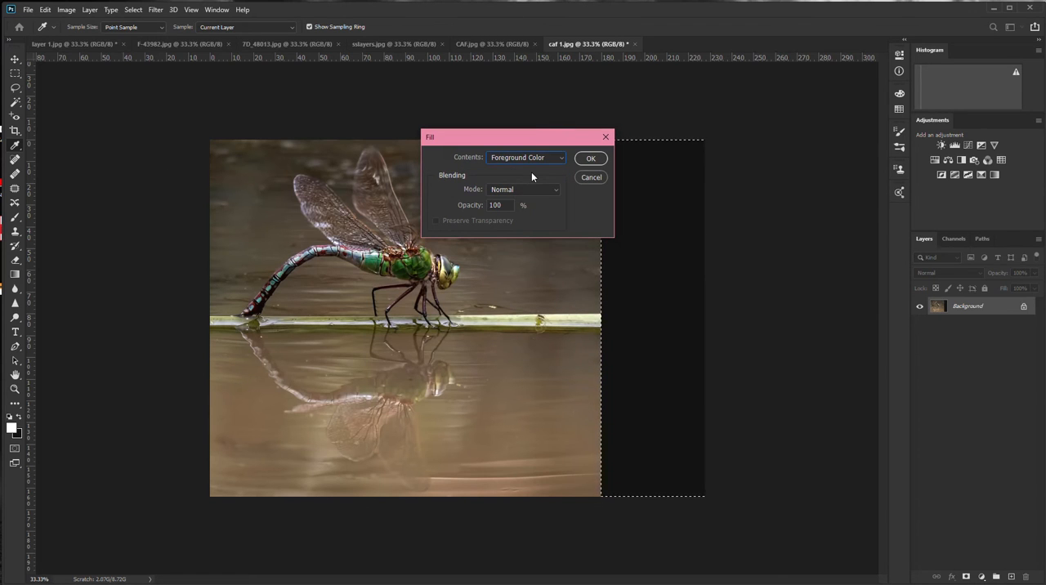
click(532, 162)
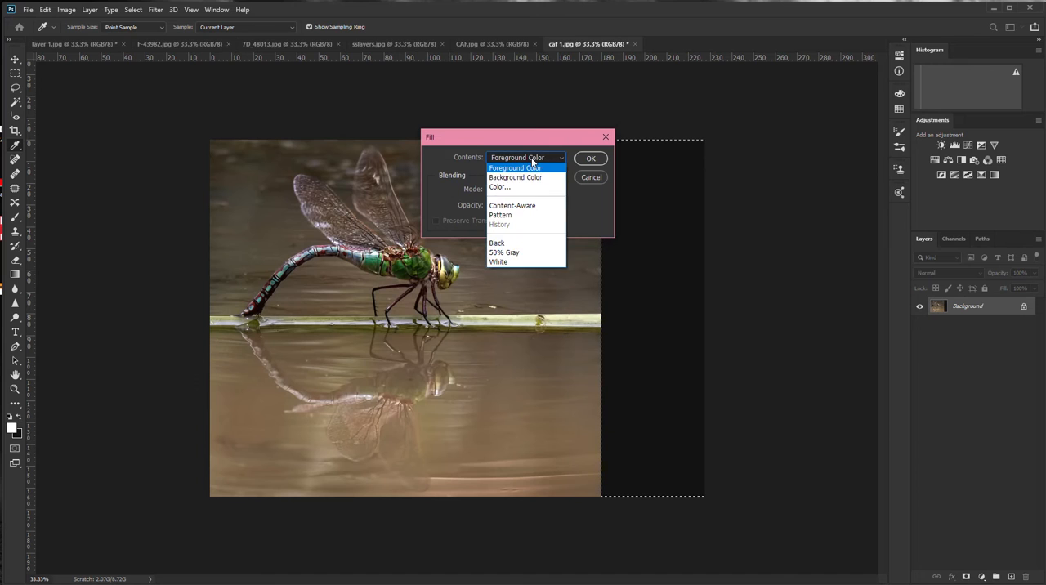
click(514, 206)
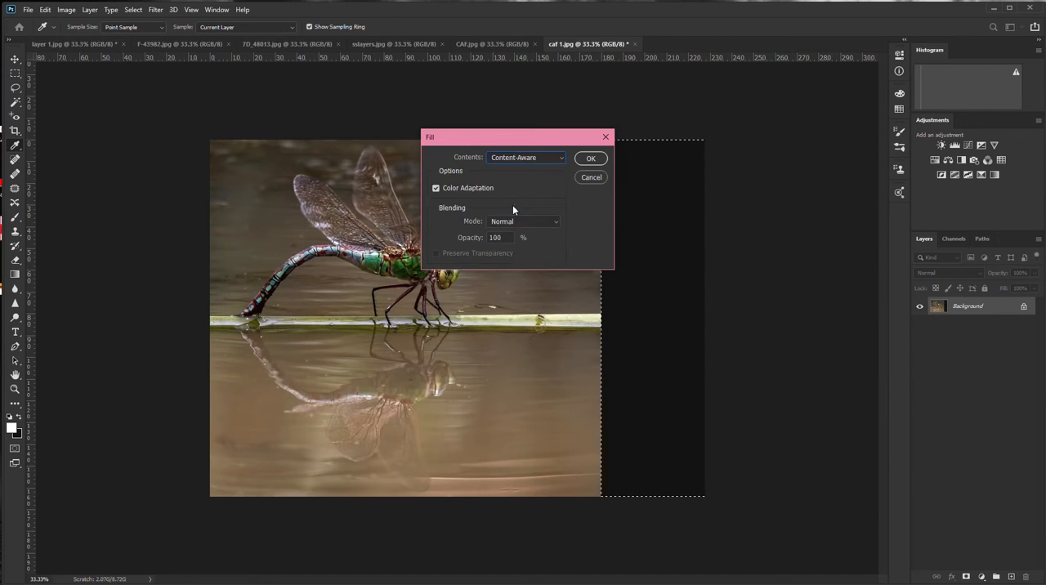
click(435, 187)
click(590, 158)
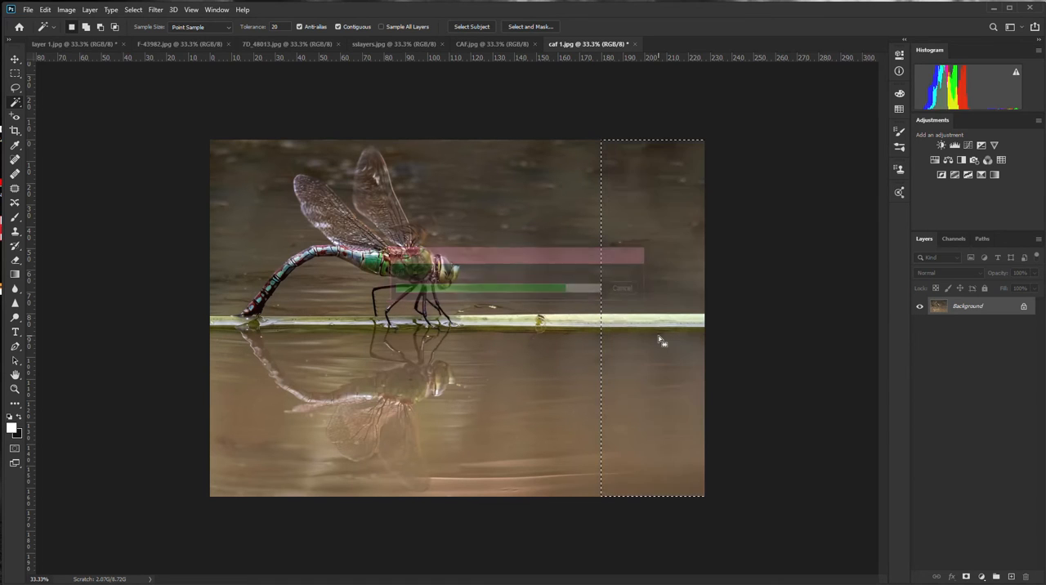
key(ctrl+d)
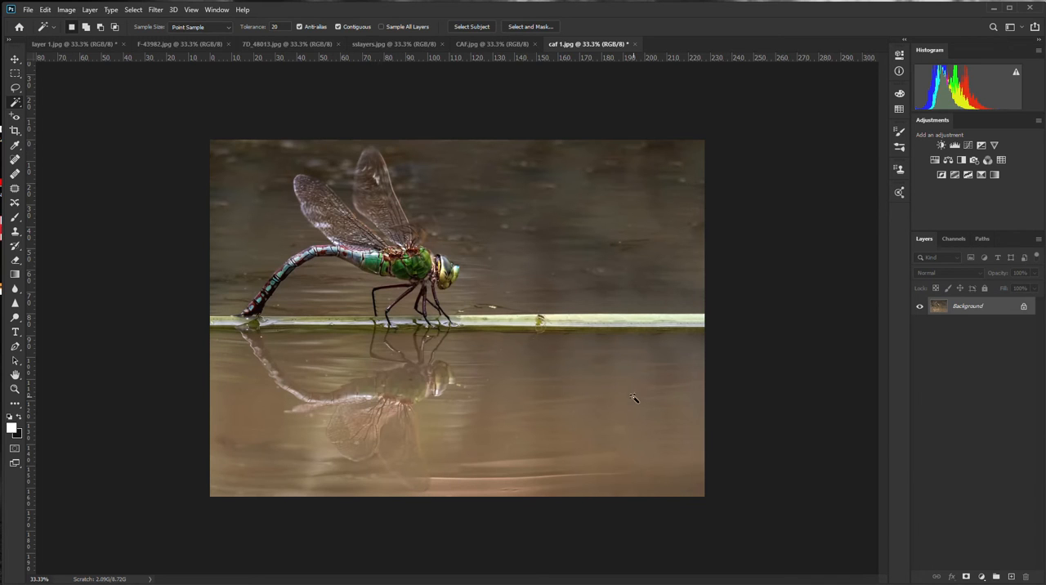
Extend the canvas by a narrow strip below the photo with the Crop tool
key(c)
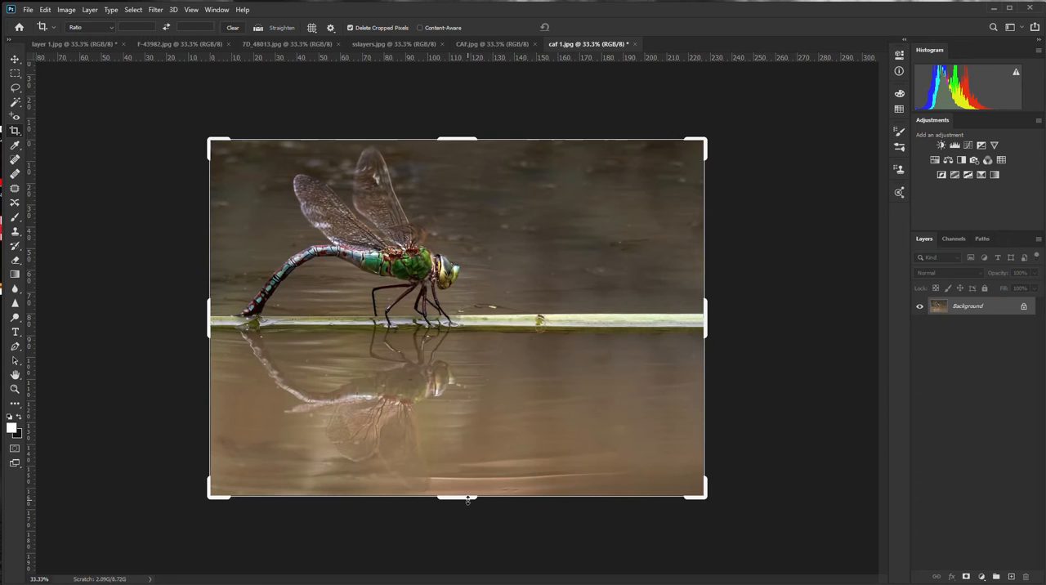
drag(467, 497, 469, 508)
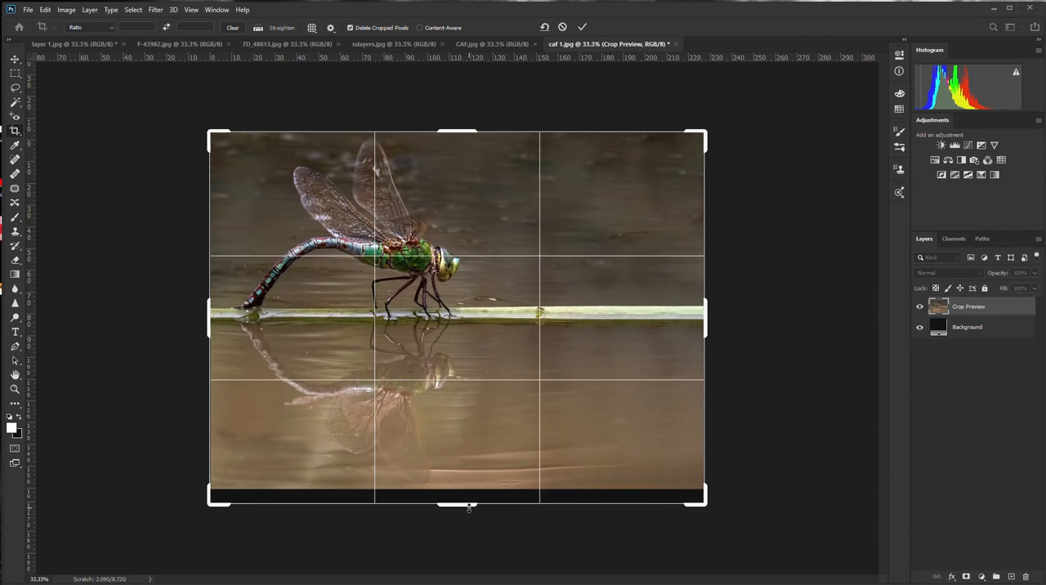
key(Return)
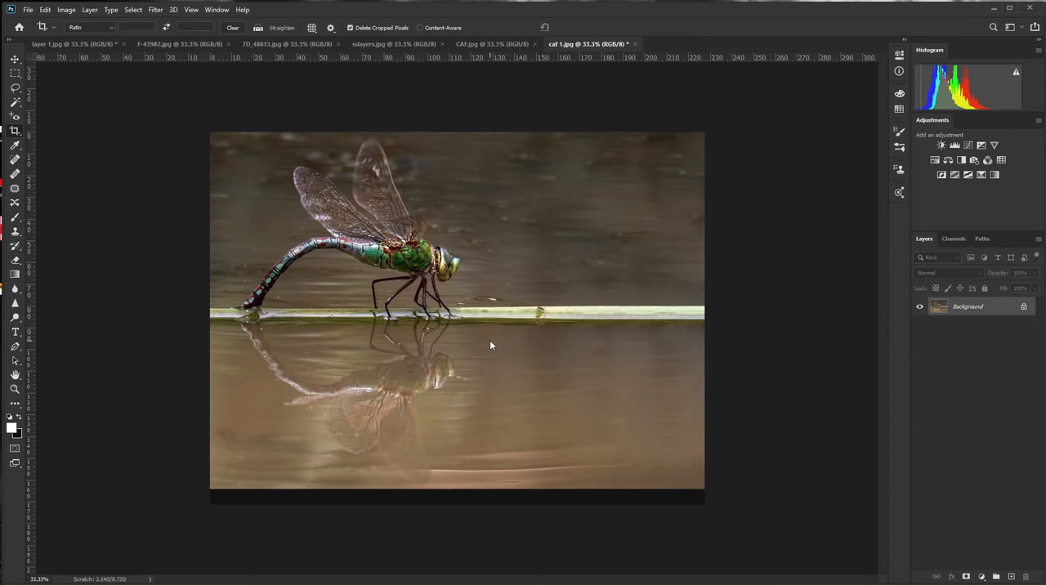
Select the blank strip below the photo with the Magic Wand and fill it using Content-Aware contents
click(18, 102)
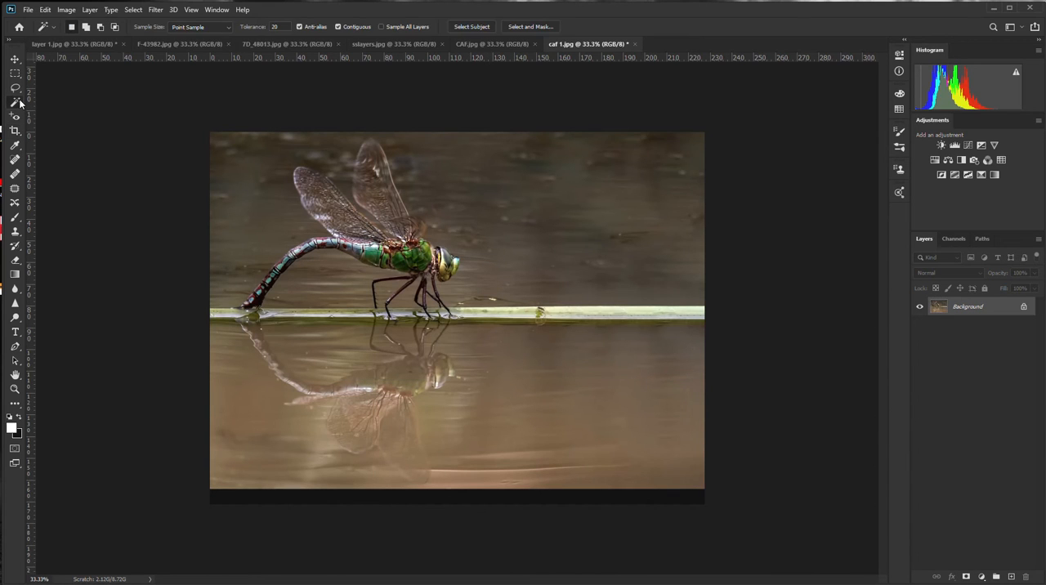
click(517, 498)
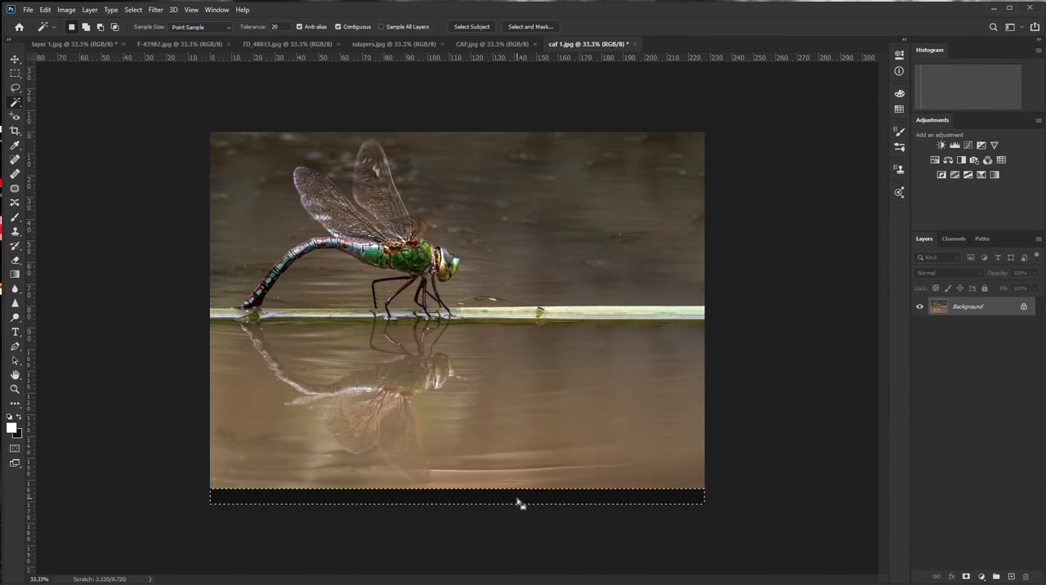
click(45, 9)
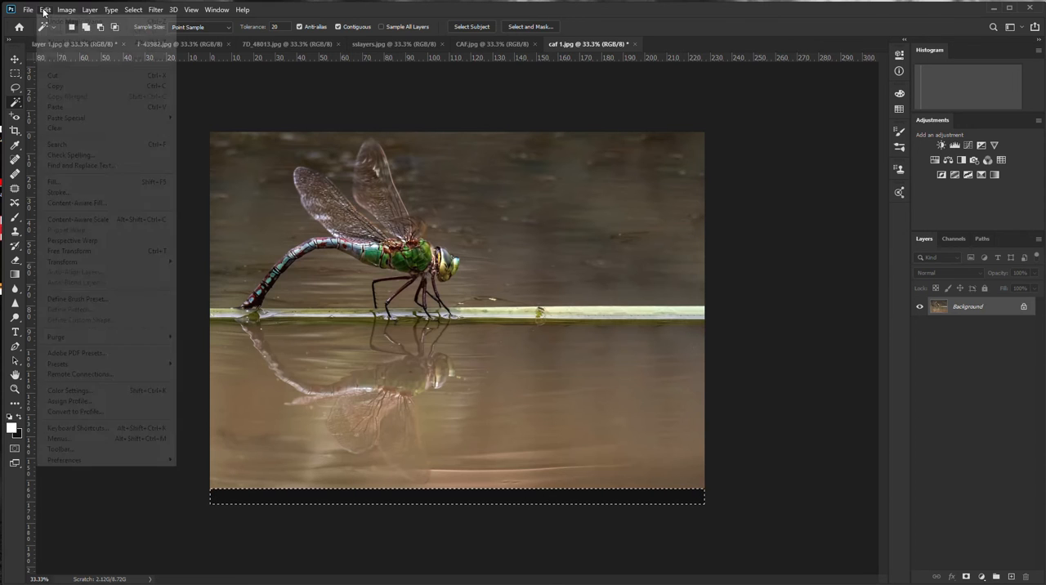
click(67, 183)
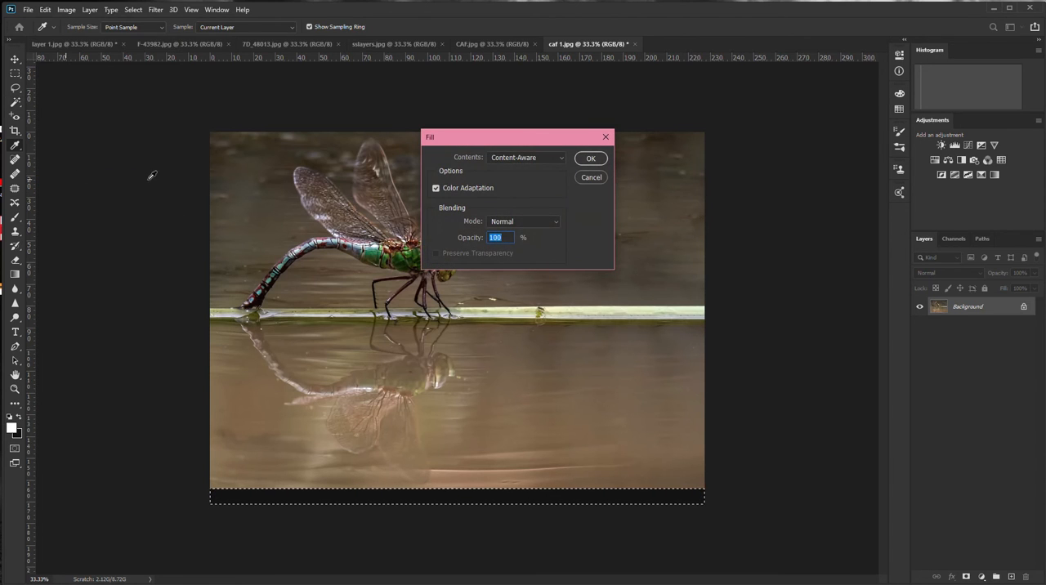
click(590, 157)
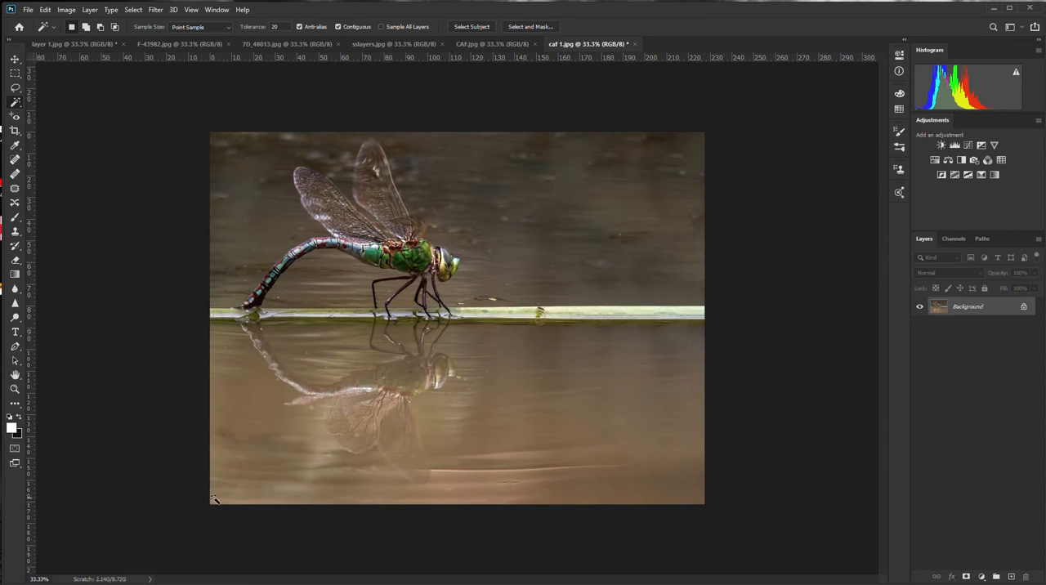
Extend the canvas by a narrow strip above the photo and activate the Magic Wand
key(c)
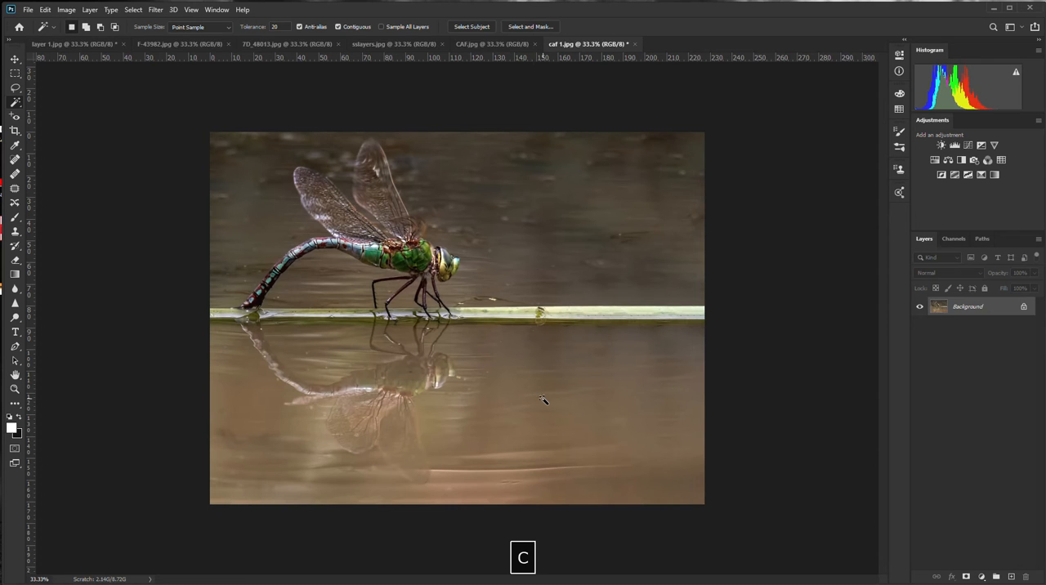
drag(448, 128, 451, 121)
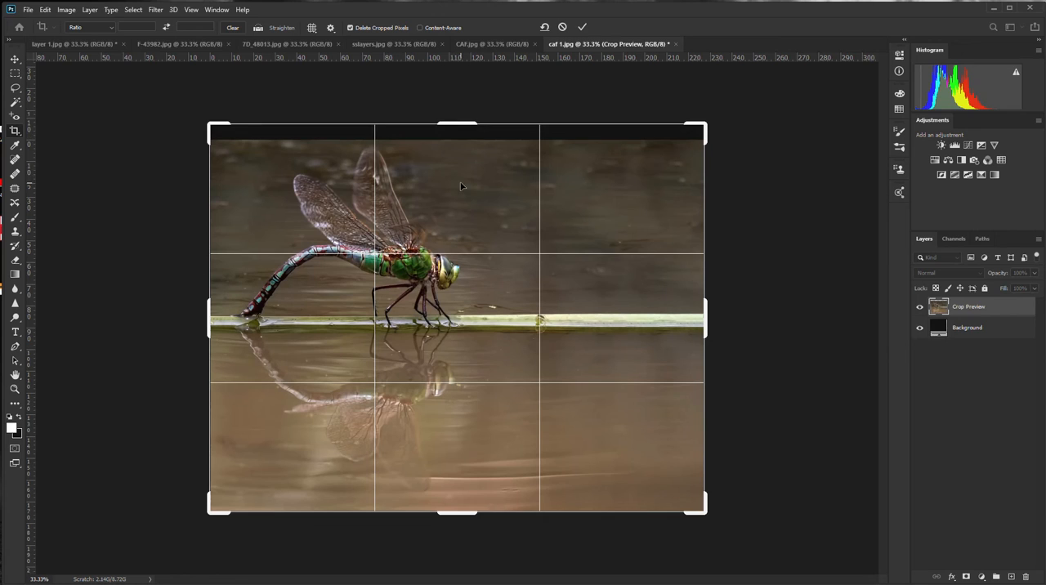
key(Return)
click(14, 103)
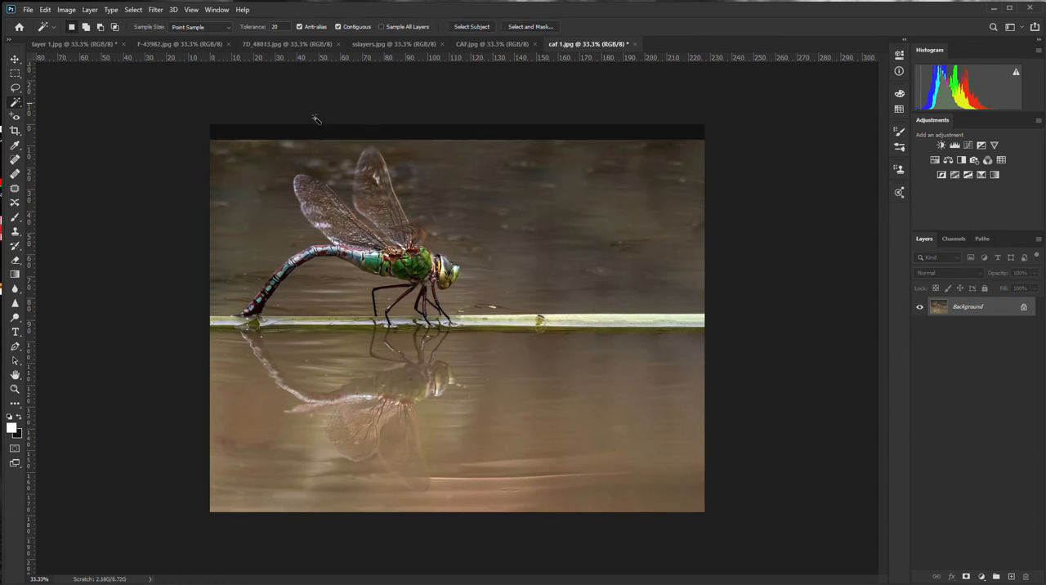
click(386, 133)
key(ctrl+d)
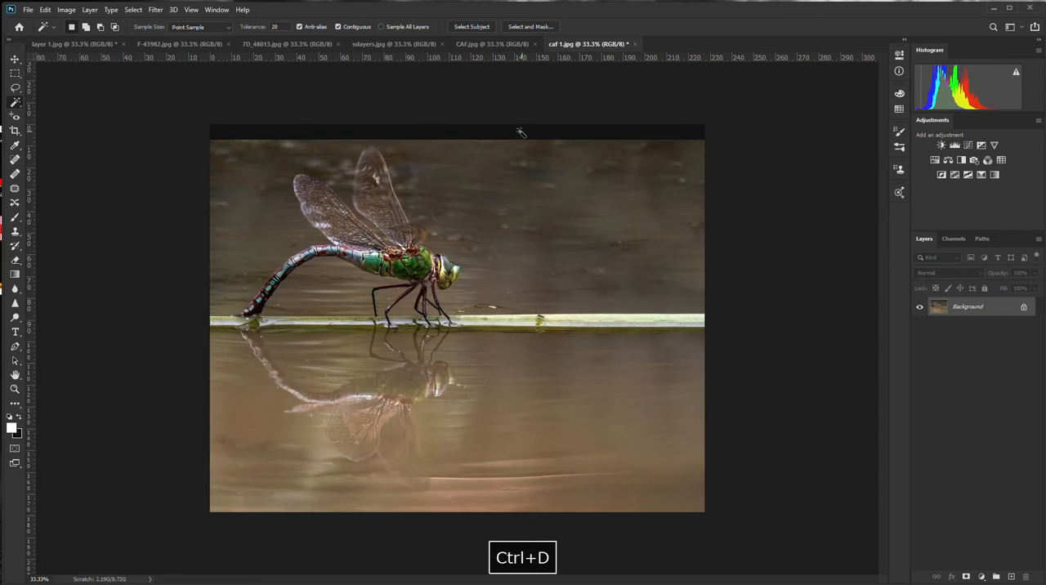
click(440, 133)
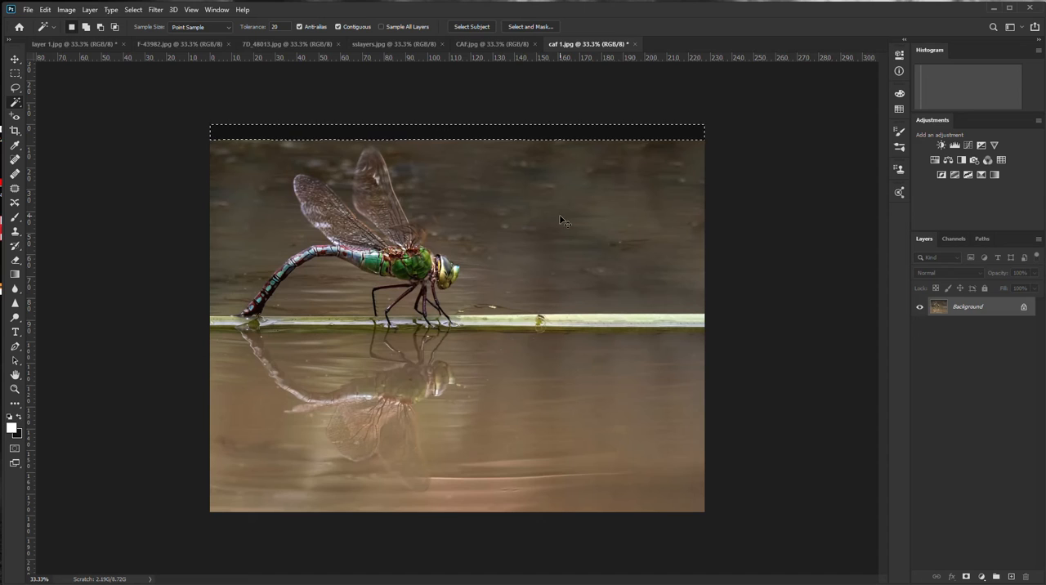
key(ctrl+d)
Set the Magic Wand tolerance to 2 and select the blank strip above the photo
click(283, 26)
text(2)
click(505, 133)
Fill the selected strip above the photo with Content-Aware contents at 100% opacity and clear the selection
click(45, 9)
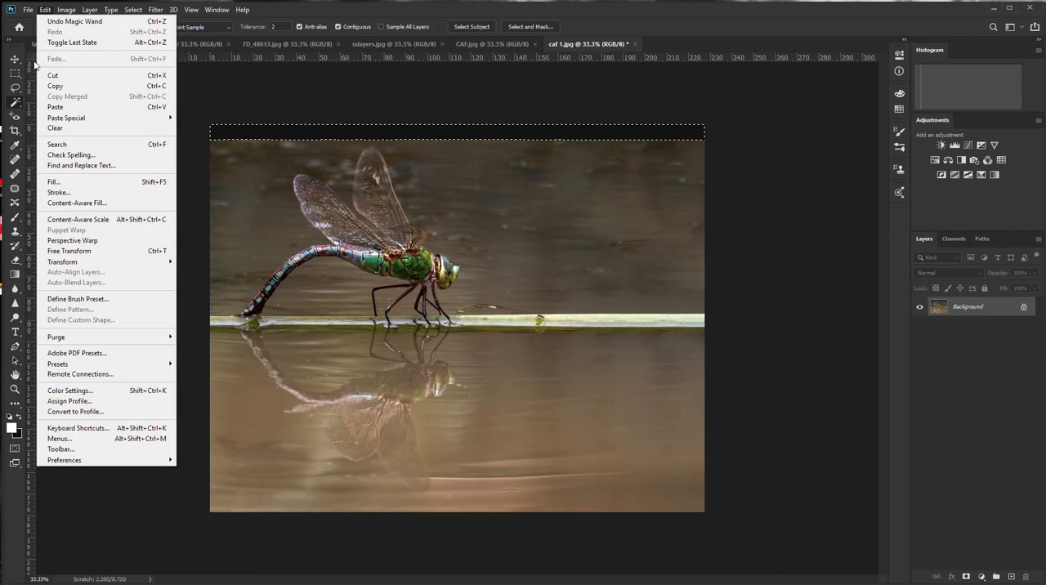
click(54, 181)
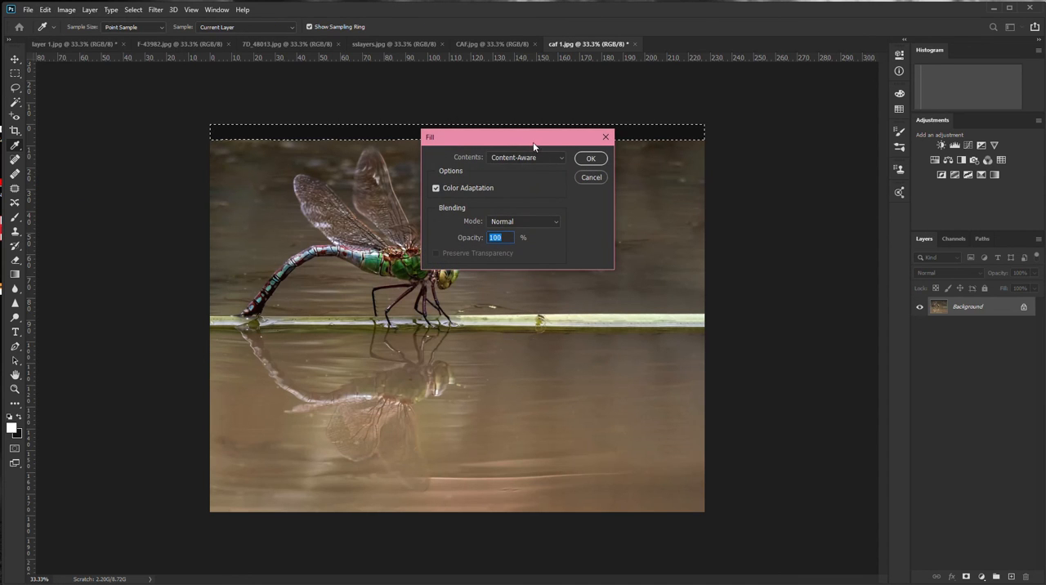
click(590, 158)
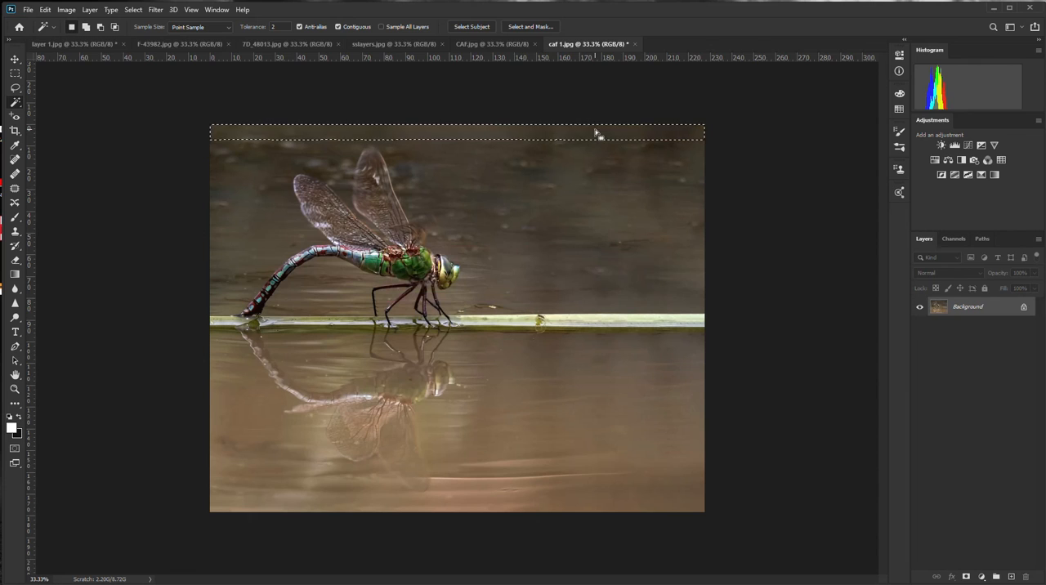
key(ctrl+d)
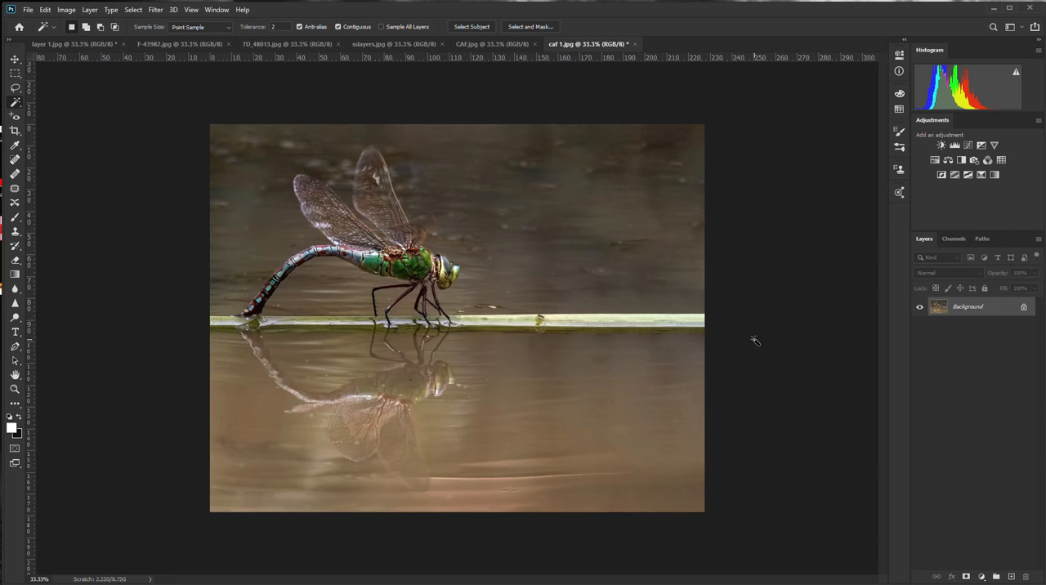
Switch to the CAF.jpg document
click(478, 46)
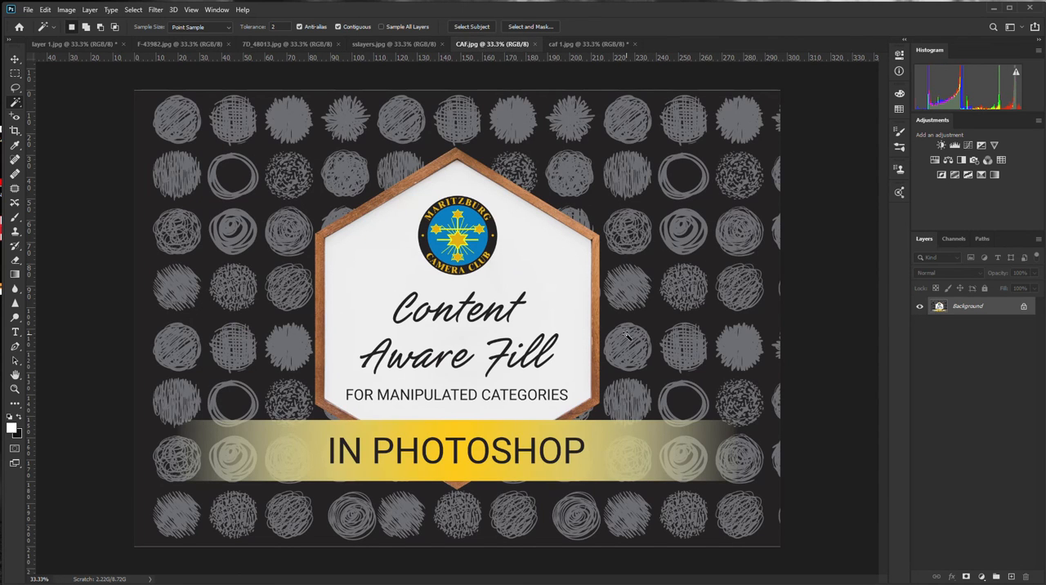